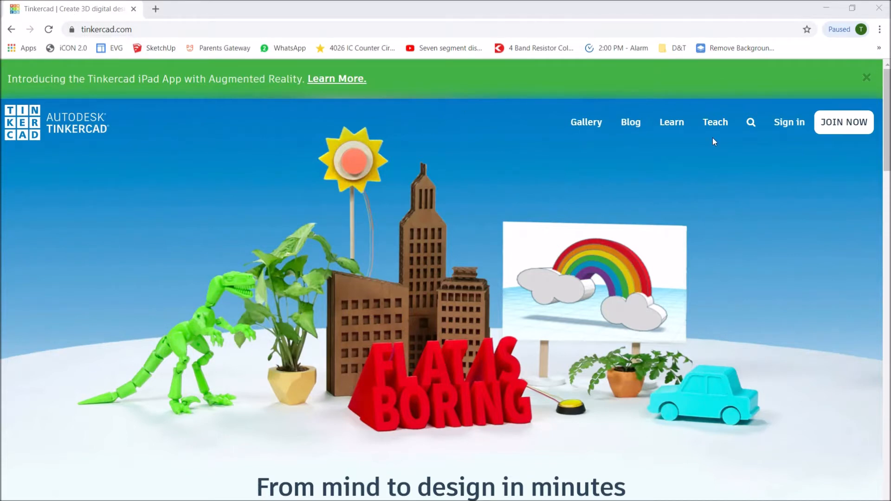
Step: Sign in with the Google account and create a new circuit from the circuits dashboard
{"action": "left_click", "coordinate": [790, 123]}
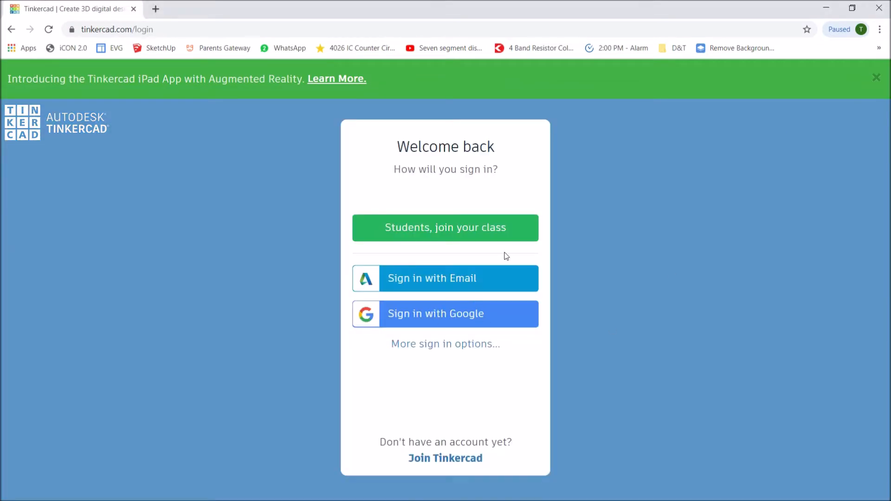
{"action": "left_click", "coordinate": [444, 319]}
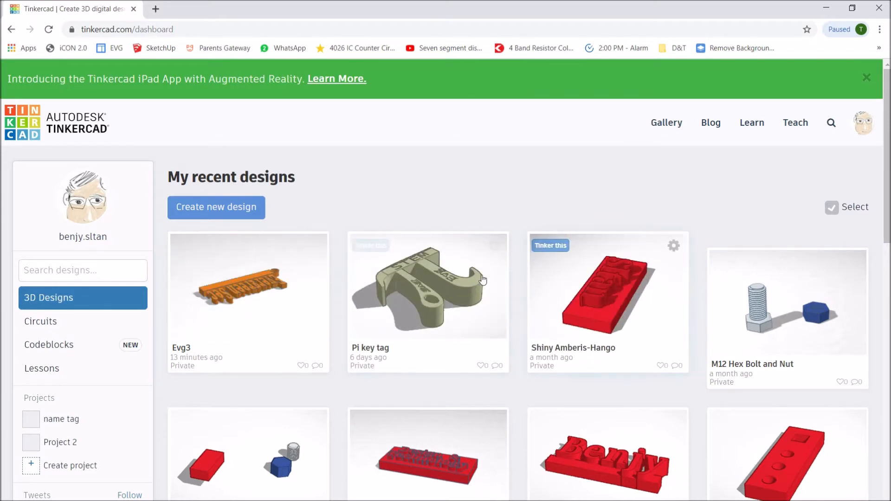
{"action": "left_click", "coordinate": [64, 326]}
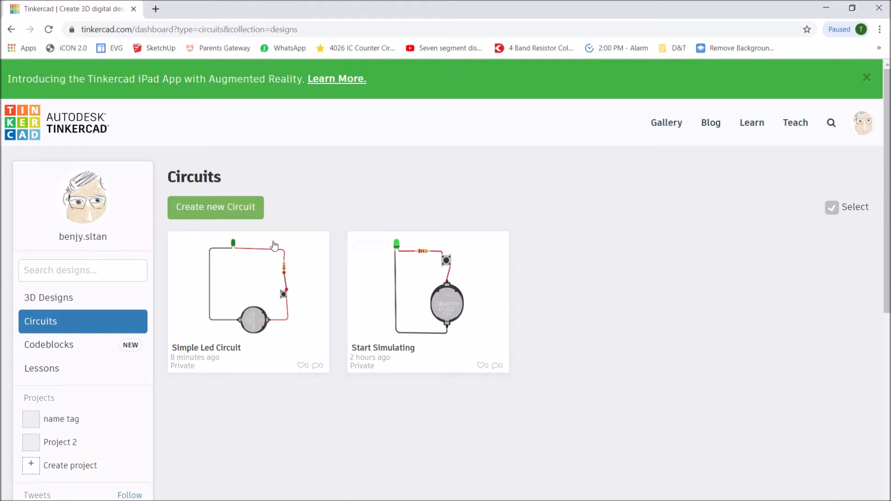
{"action": "left_click", "coordinate": [231, 210]}
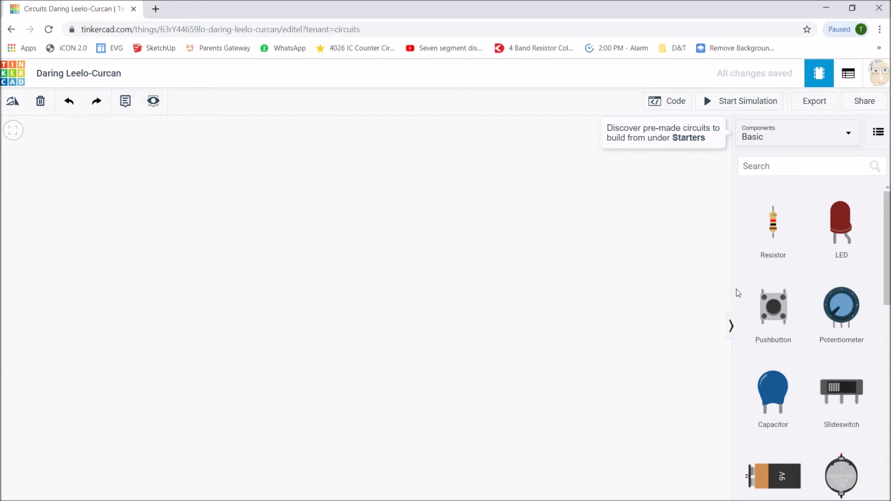
Step: Place an LED, a resistor below and right of it, a Coin Cell 3V Battery beneath the LED, and a pushbutton beneath the resistor
{"action": "left_click_drag", "start_coordinate": [847, 229], "coordinate": [448, 216]}
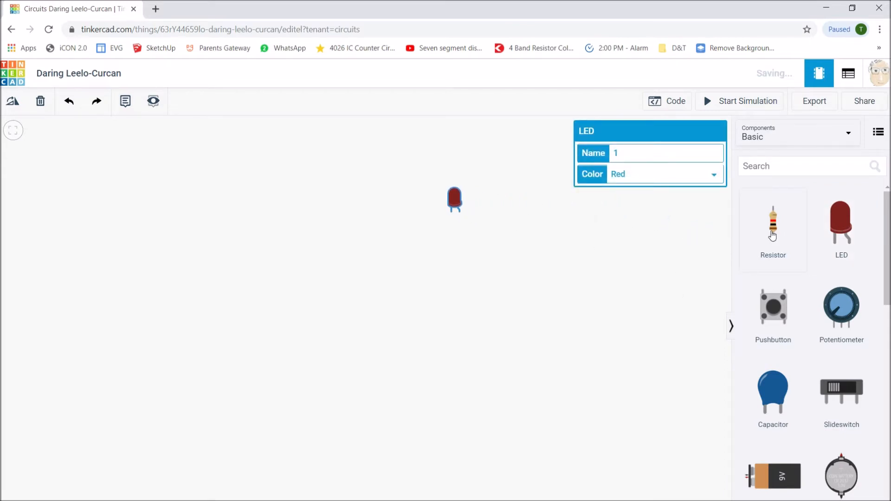
{"action": "left_click_drag", "start_coordinate": [772, 235], "coordinate": [560, 239]}
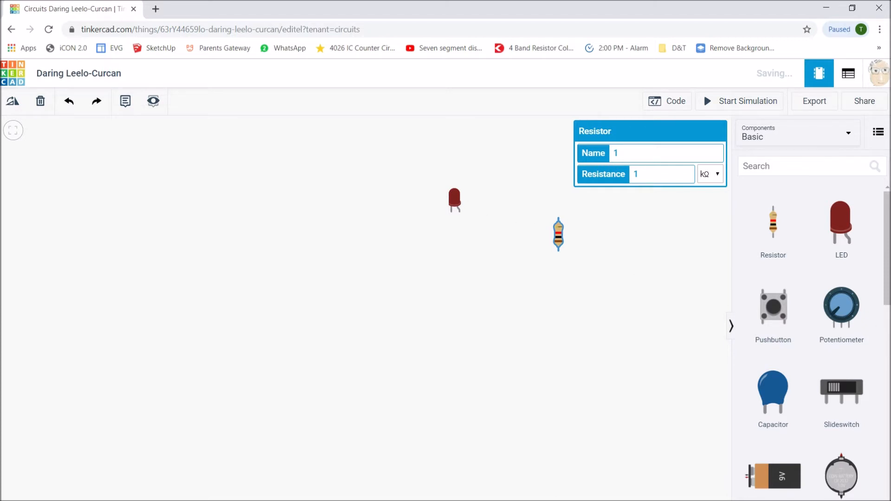
{"action": "left_click_drag", "start_coordinate": [885, 295], "coordinate": [885, 357]}
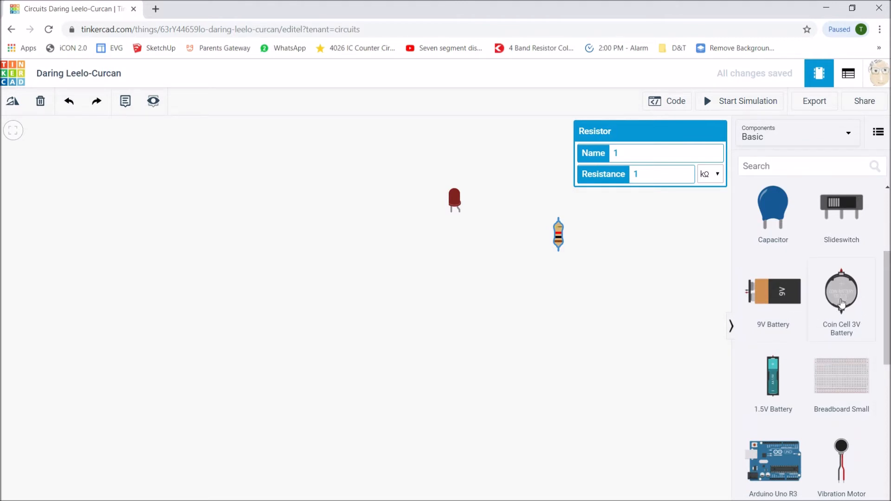
{"action": "left_click_drag", "start_coordinate": [843, 295], "coordinate": [440, 391]}
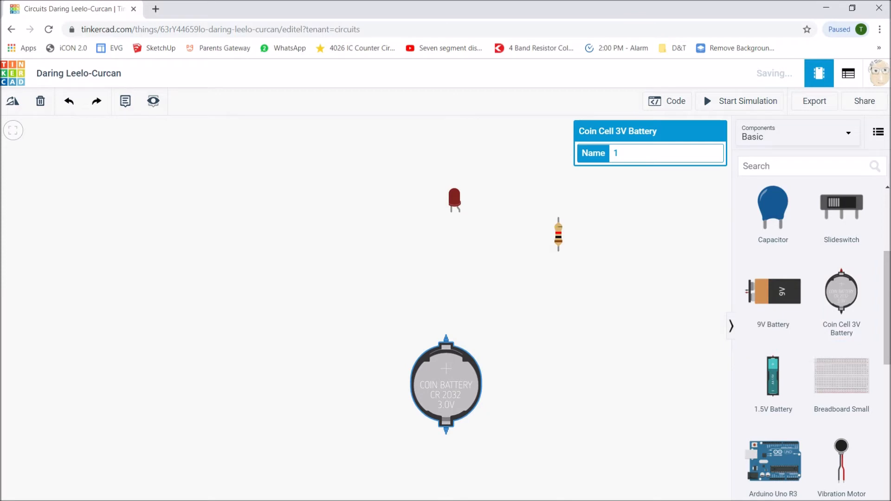
{"action": "left_click_drag", "start_coordinate": [887, 326], "coordinate": [886, 280]}
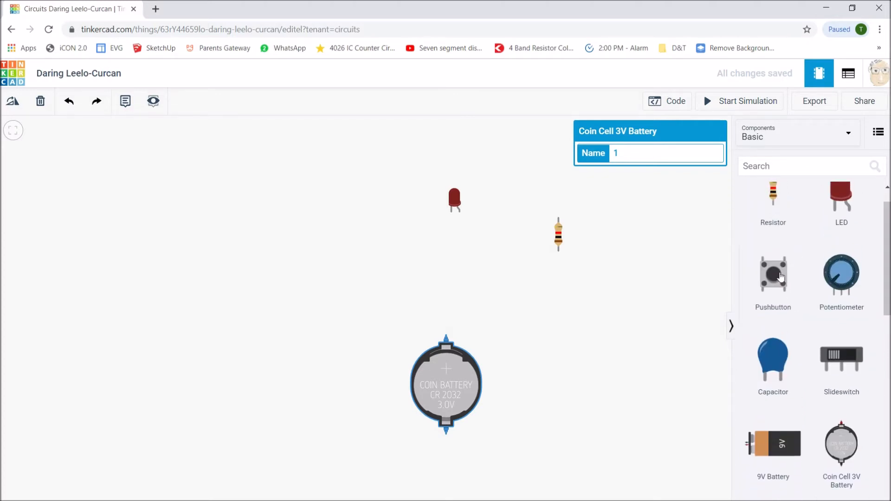
{"action": "left_click_drag", "start_coordinate": [773, 280], "coordinate": [549, 322]}
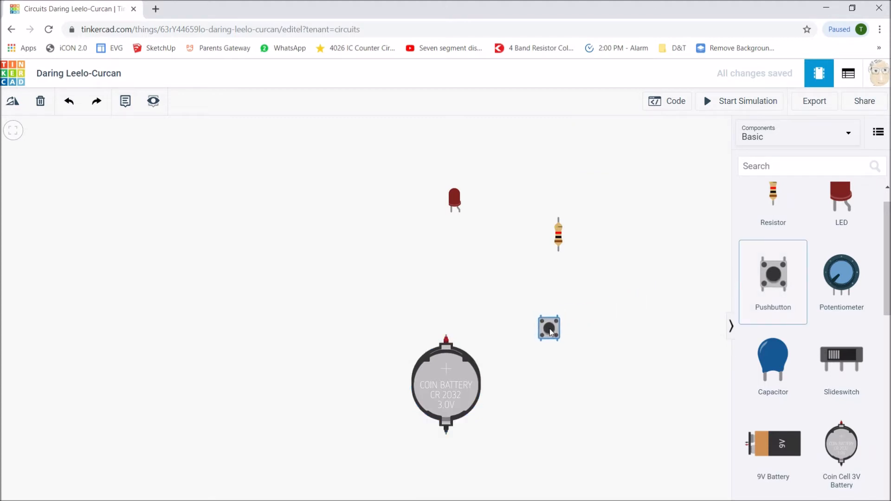
{"action": "left_click", "coordinate": [562, 349]}
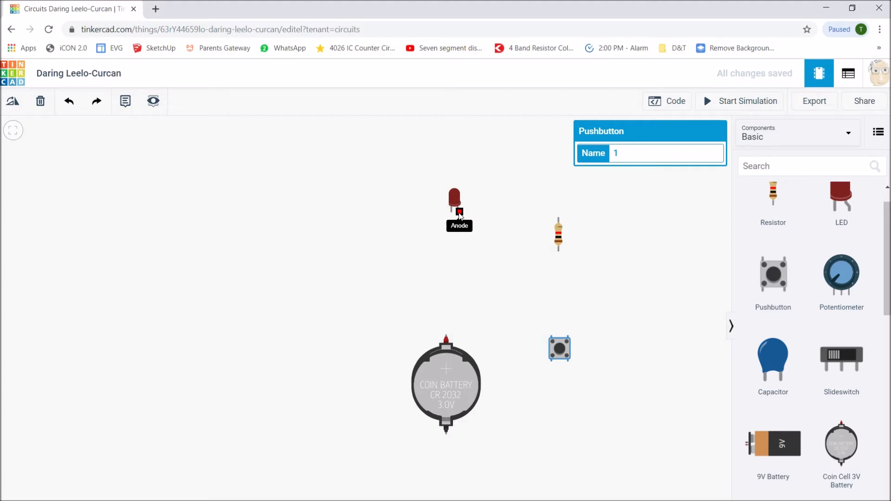
Step: Wire the LED's anode to the resistor's upper terminal with one corner and colour the wire red
{"action": "left_click", "coordinate": [460, 213]}
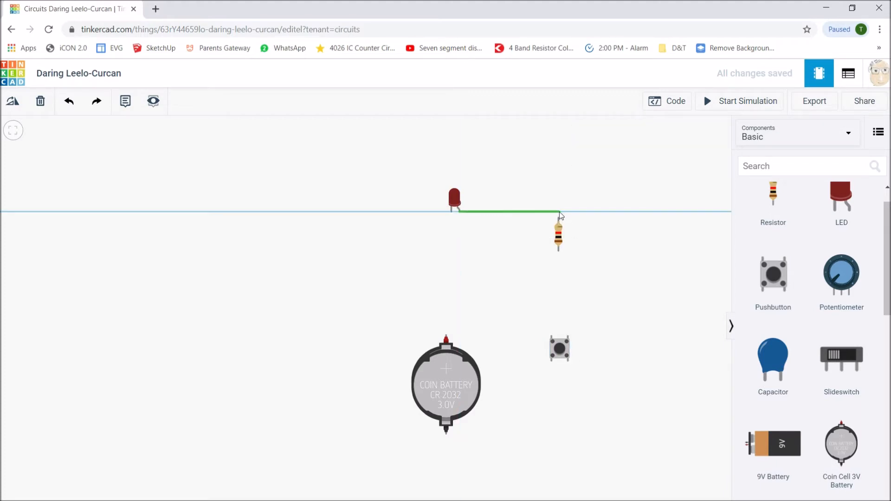
{"action": "left_click", "coordinate": [559, 213]}
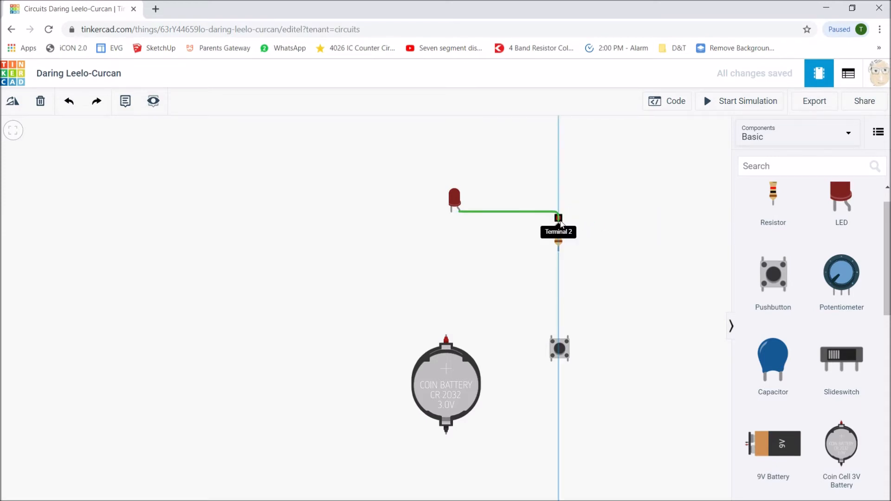
{"action": "left_click", "coordinate": [559, 219]}
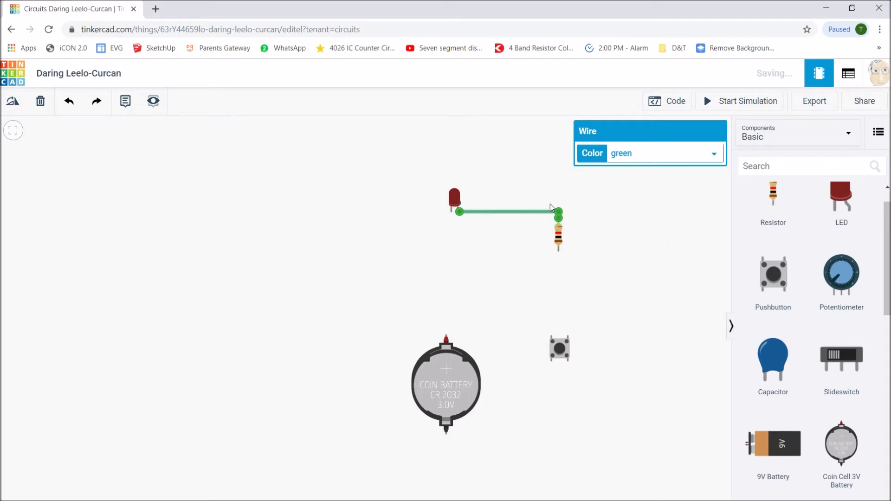
{"action": "left_click", "coordinate": [715, 156]}
{"action": "left_click", "coordinate": [689, 185]}
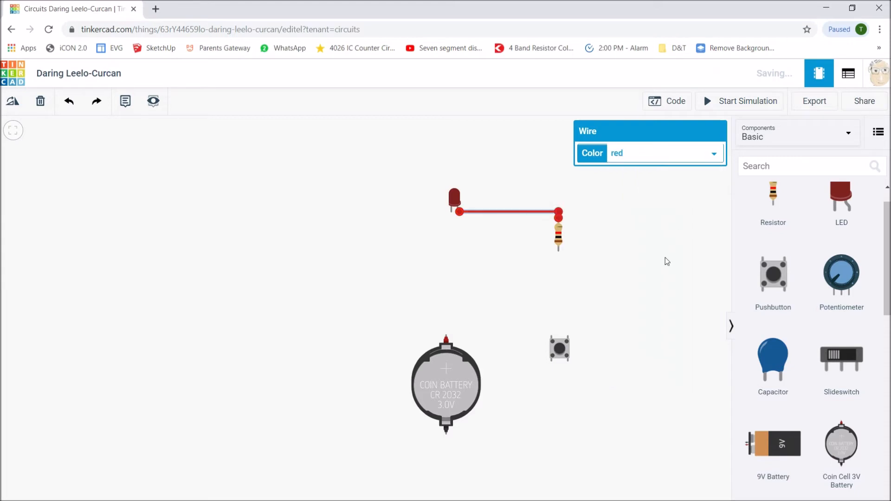
Step: Wire the resistor's lower terminal straight to the pushbutton's upper-left terminal and colour the wire red
{"action": "left_click", "coordinate": [559, 251]}
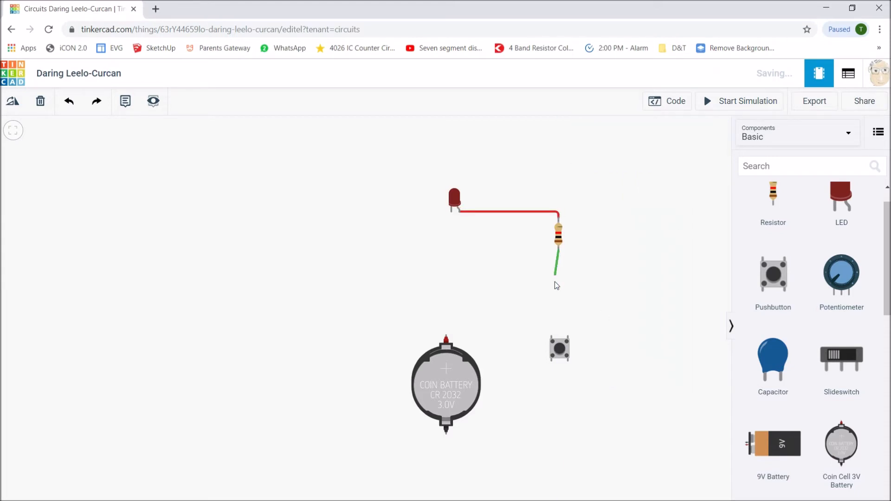
{"action": "left_click", "coordinate": [551, 337]}
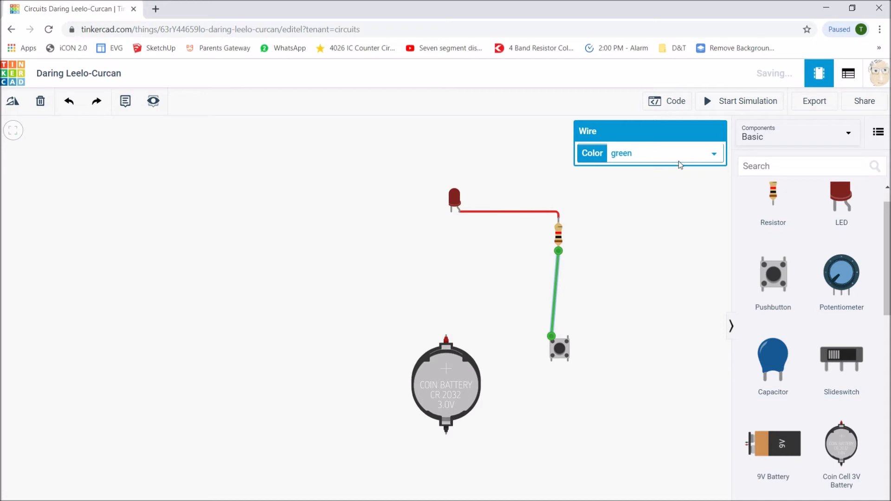
{"action": "left_click", "coordinate": [711, 153]}
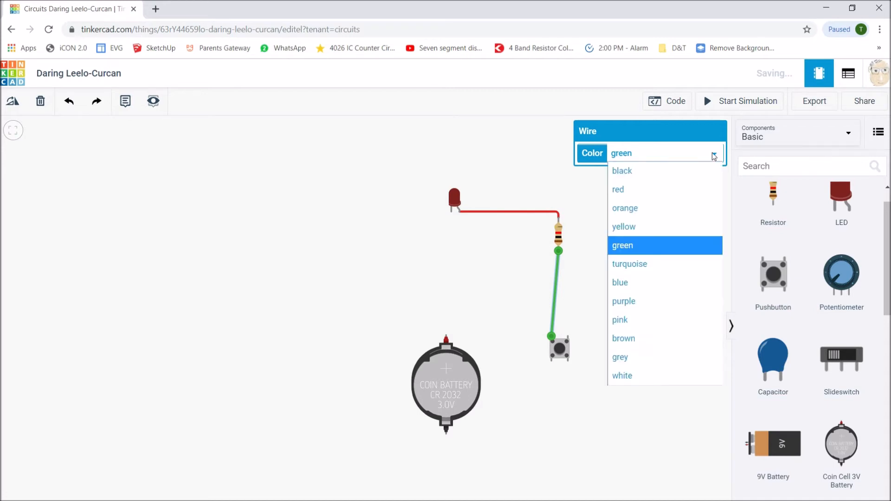
{"action": "left_click", "coordinate": [681, 189]}
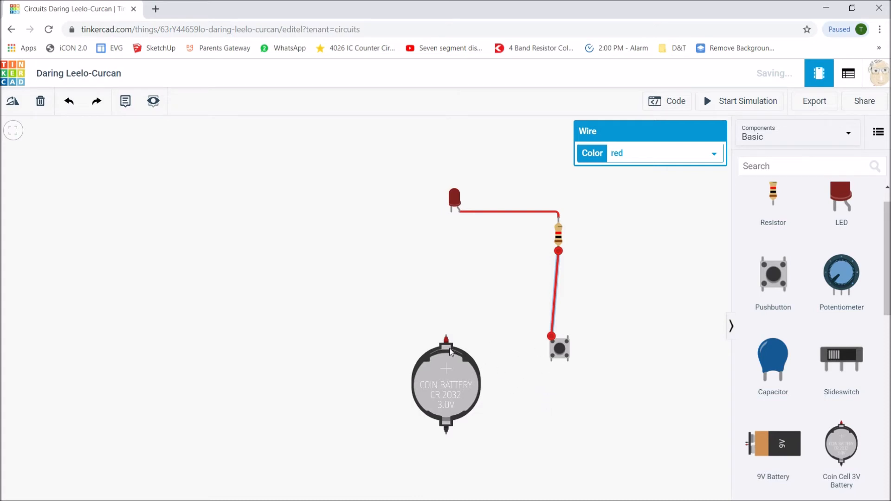
Step: Rotate the coin cell battery clockwise until it lies horizontally with its positive terminal facing the pushbutton side
{"action": "left_click", "coordinate": [449, 390]}
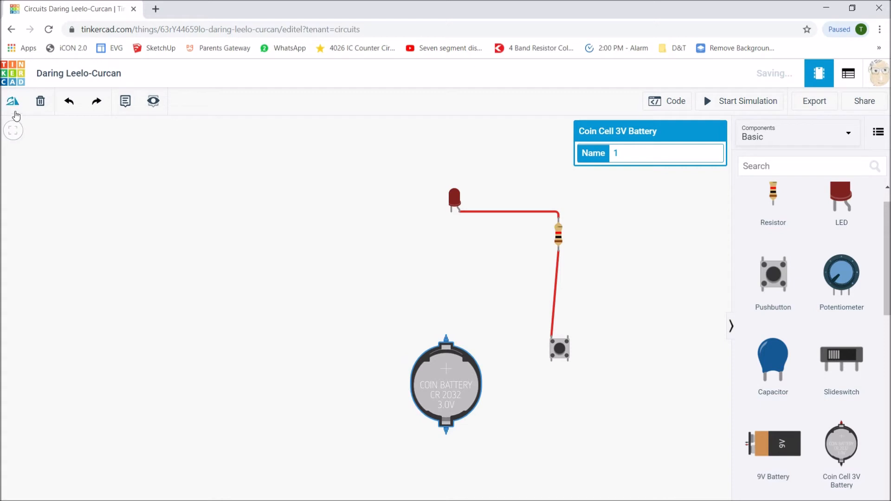
{"action": "left_click", "coordinate": [13, 103]}
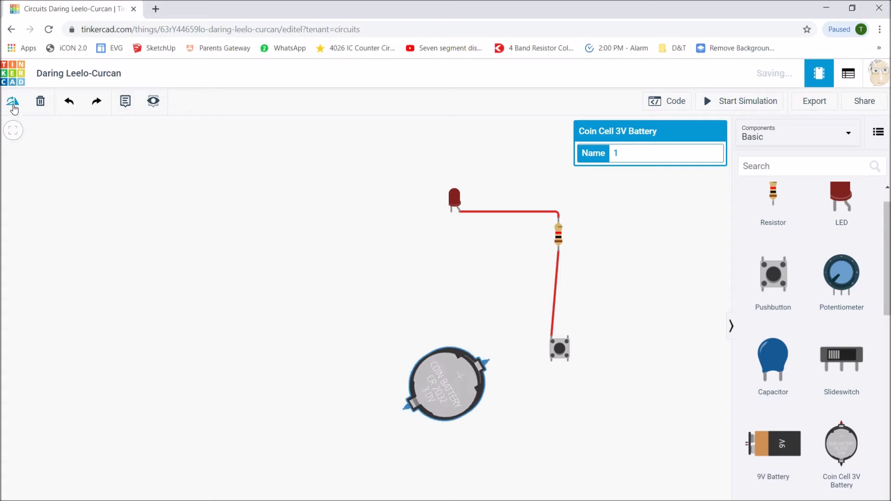
{"action": "left_click", "coordinate": [13, 103]}
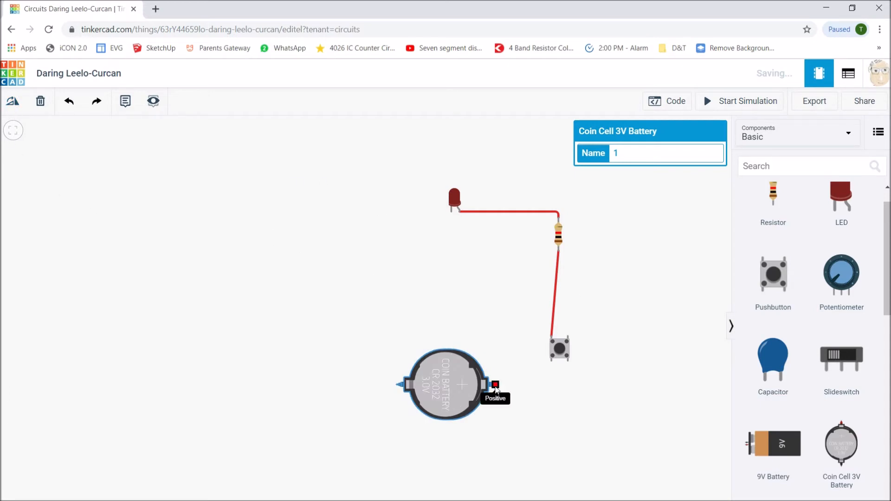
Step: Wire the battery's positive terminal to the pushbutton's lower-left terminal with one corner and colour the wire red
{"action": "left_click", "coordinate": [496, 386]}
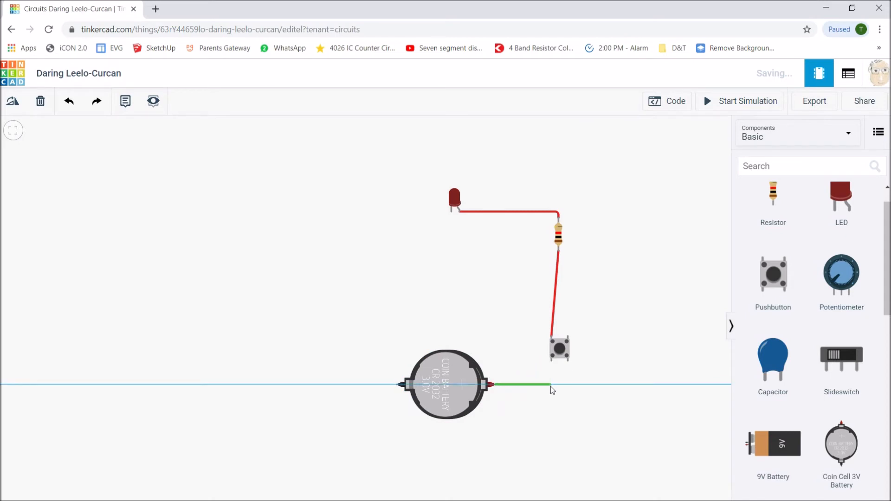
{"action": "left_click", "coordinate": [551, 385]}
{"action": "left_click", "coordinate": [551, 361]}
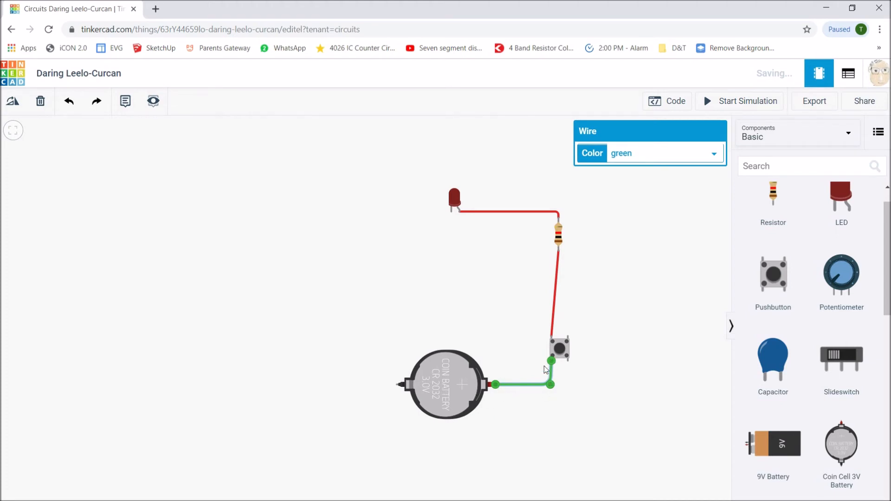
{"action": "left_click", "coordinate": [712, 153]}
{"action": "left_click", "coordinate": [674, 188]}
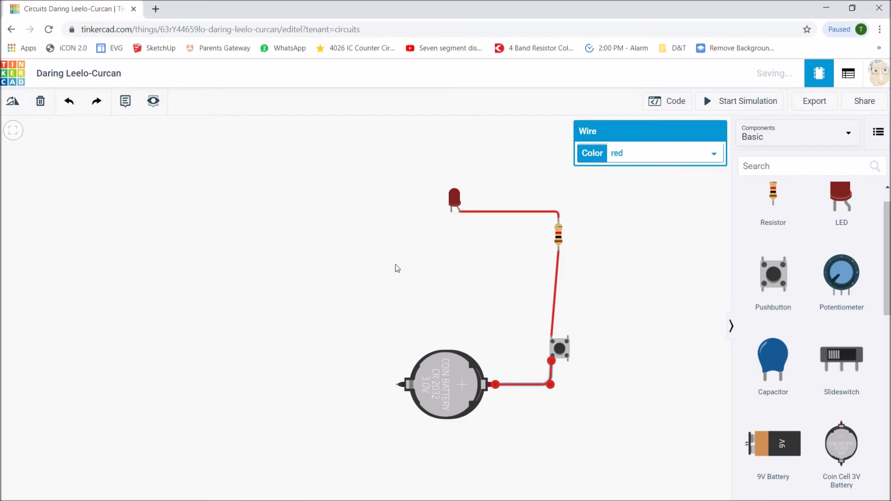
Step: Wire the LED's cathode around to the battery's negative terminal with two corners and colour the wire black
{"action": "left_click", "coordinate": [452, 212]}
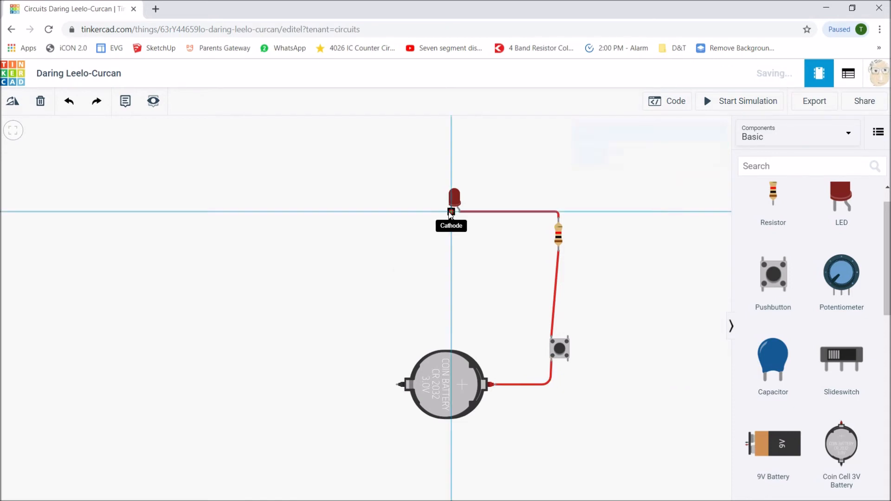
{"action": "left_click", "coordinate": [364, 212]}
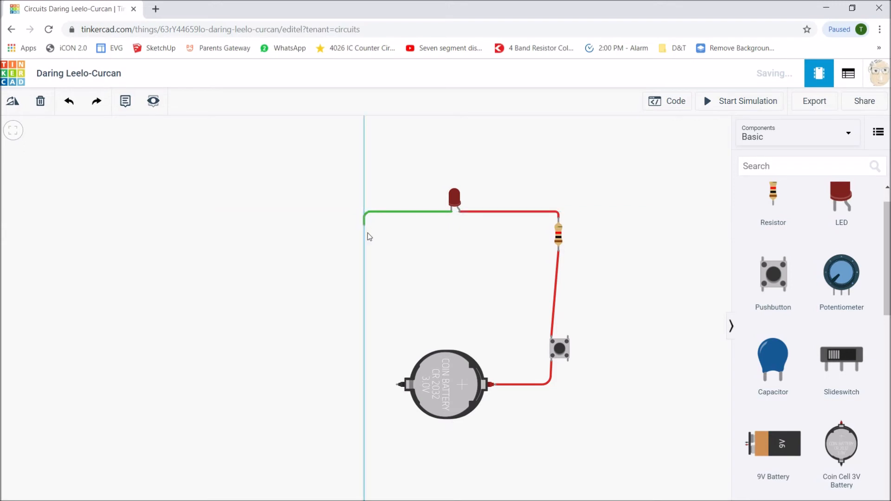
{"action": "left_click", "coordinate": [369, 385]}
{"action": "left_click", "coordinate": [399, 387]}
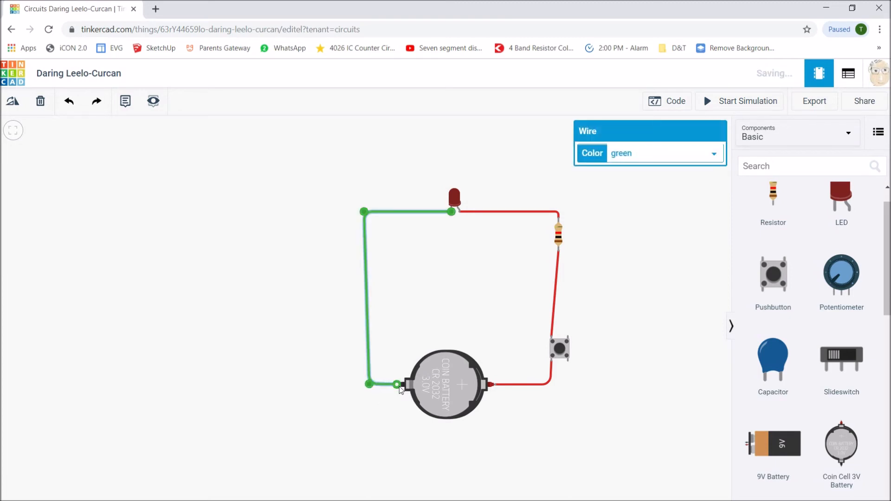
{"action": "left_click", "coordinate": [713, 153]}
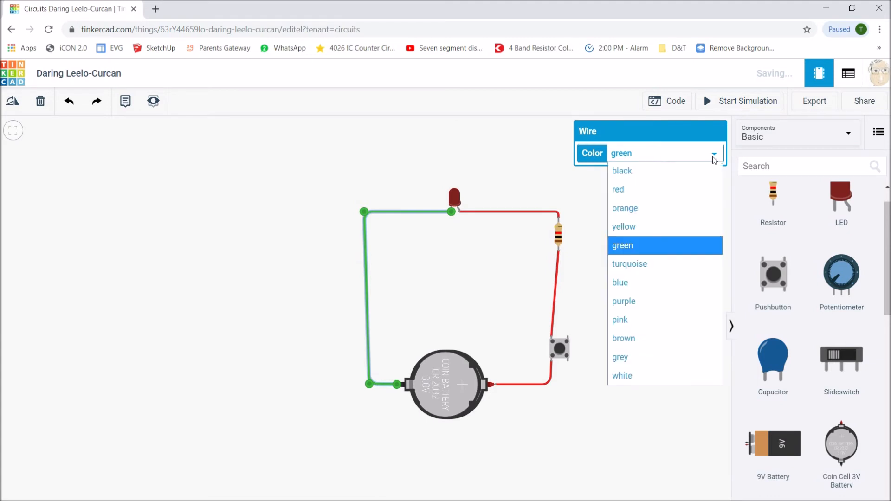
{"action": "left_click", "coordinate": [683, 170]}
{"action": "left_click", "coordinate": [665, 254]}
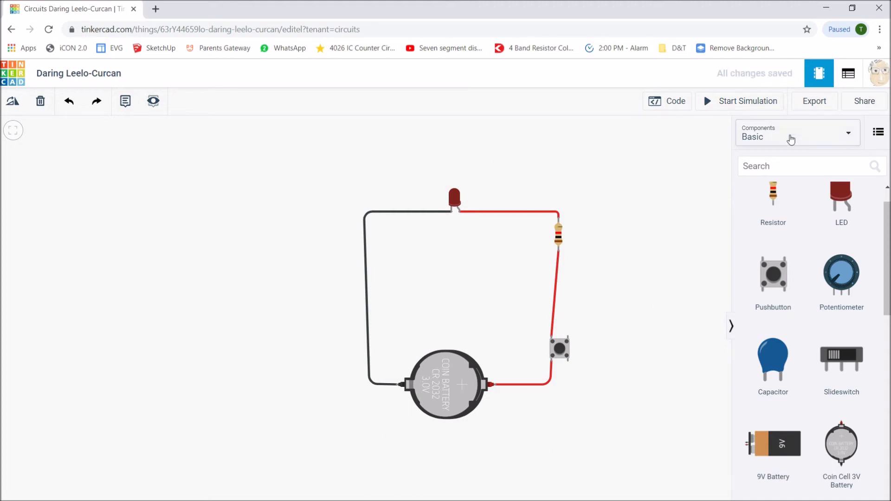
Step: Run the circuit simulation to check how the LED behaves, and stop it
{"action": "left_click", "coordinate": [741, 106]}
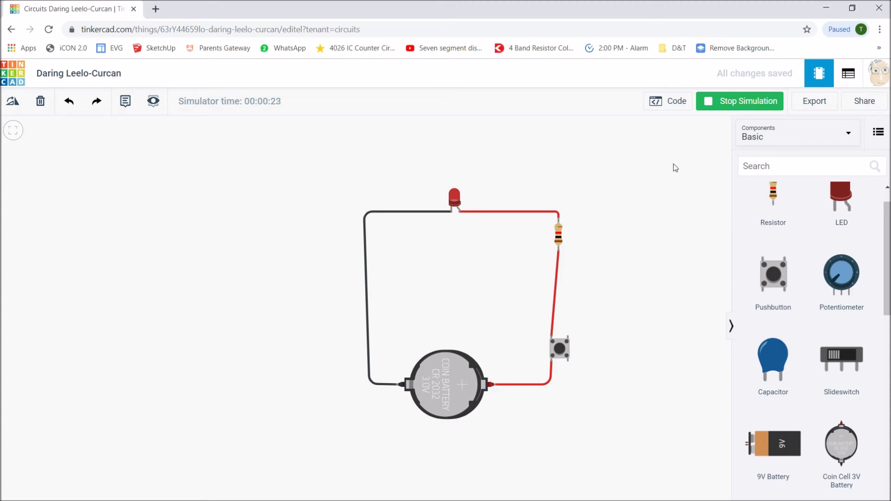
{"action": "left_click", "coordinate": [732, 104]}
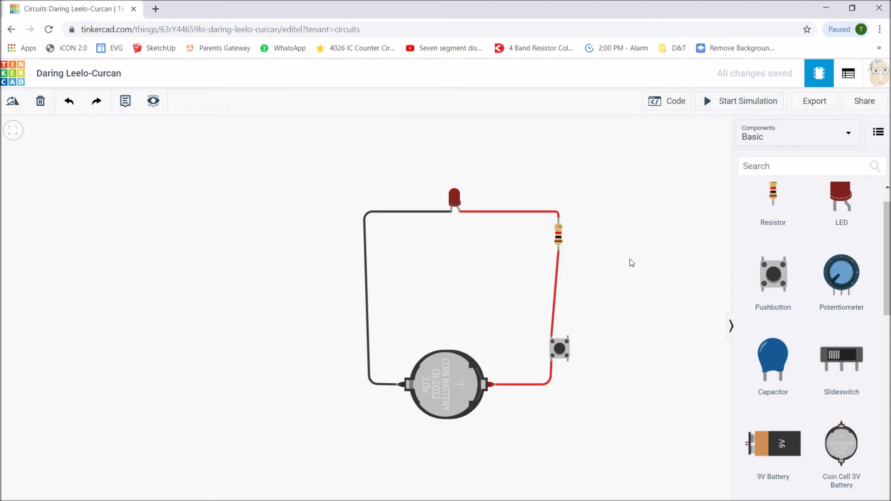
Step: Replace the wire between the resistor and pushbutton with a red one running from the resistor's lower lead to the pushbutton's upper-right terminal
{"action": "left_click", "coordinate": [559, 281]}
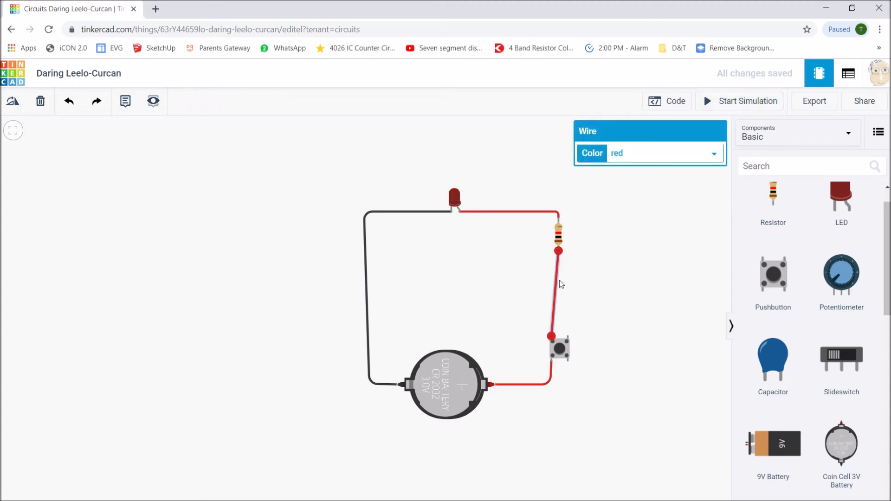
{"action": "key", "text": "Delete"}
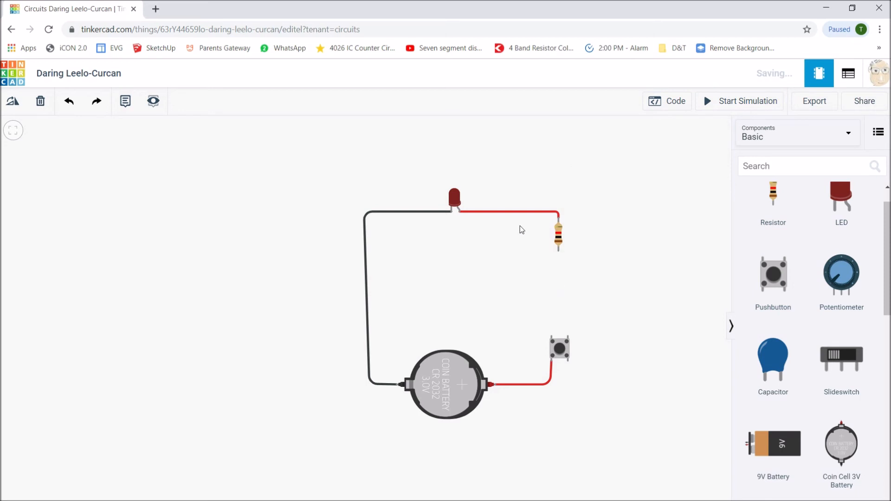
{"action": "left_click", "coordinate": [558, 251]}
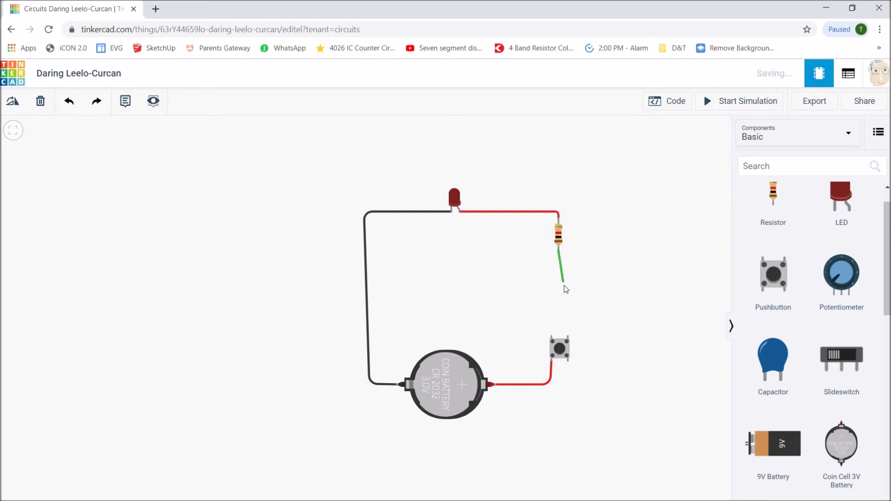
{"action": "left_click", "coordinate": [567, 336]}
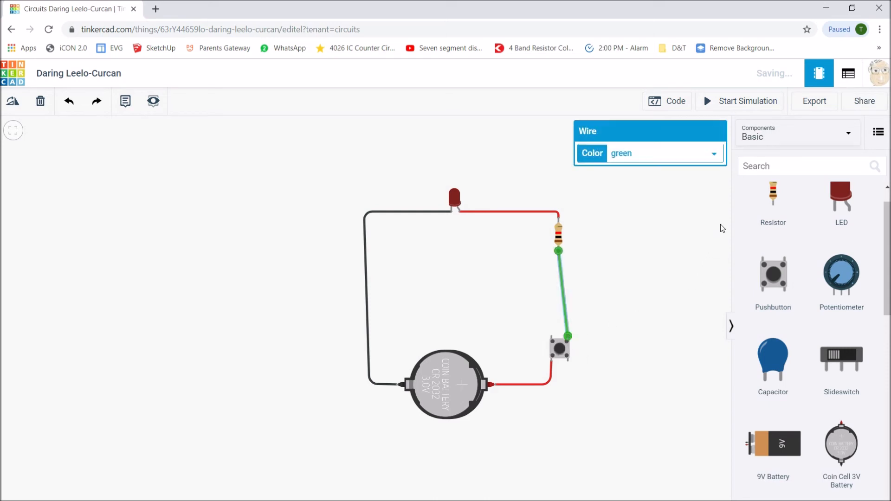
{"action": "left_click", "coordinate": [720, 158]}
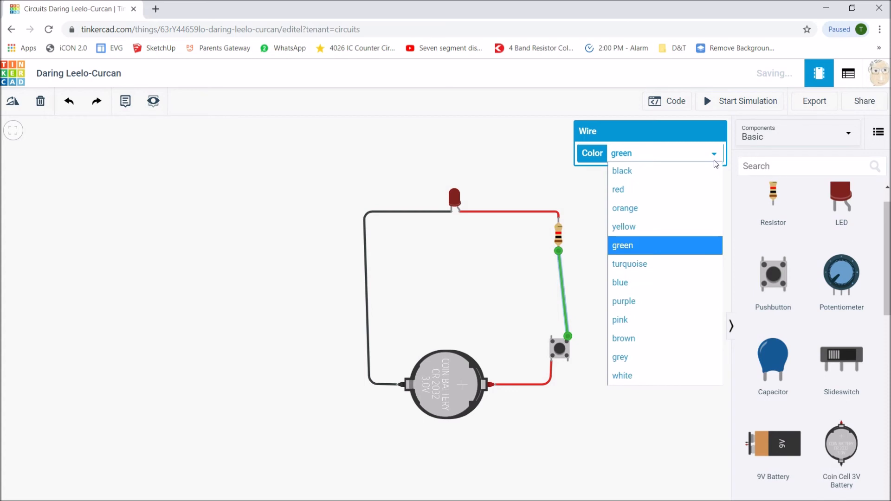
{"action": "left_click", "coordinate": [694, 194]}
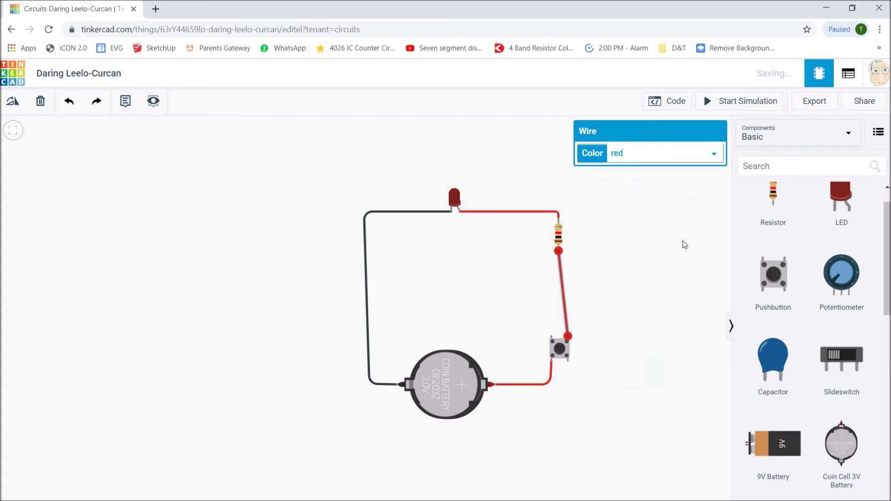
{"action": "left_click", "coordinate": [661, 290]}
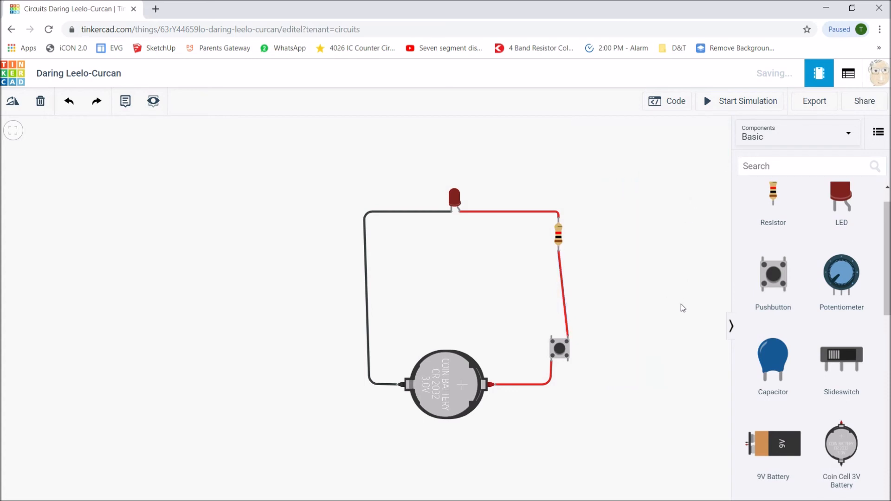
Step: Run the circuit simulation, operate the pushbutton several times to test the red LED, and stop it
{"action": "left_click", "coordinate": [744, 103]}
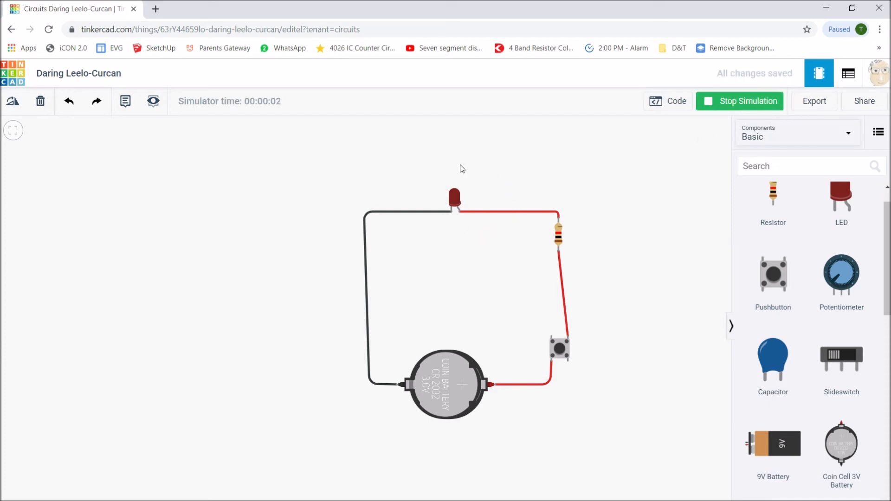
{"action": "left_click", "coordinate": [560, 349]}
{"action": "left_click", "coordinate": [561, 349]}
{"action": "left_click", "coordinate": [560, 349]}
{"action": "left_click", "coordinate": [559, 349]}
{"action": "left_click", "coordinate": [558, 349]}
{"action": "left_click", "coordinate": [759, 106]}
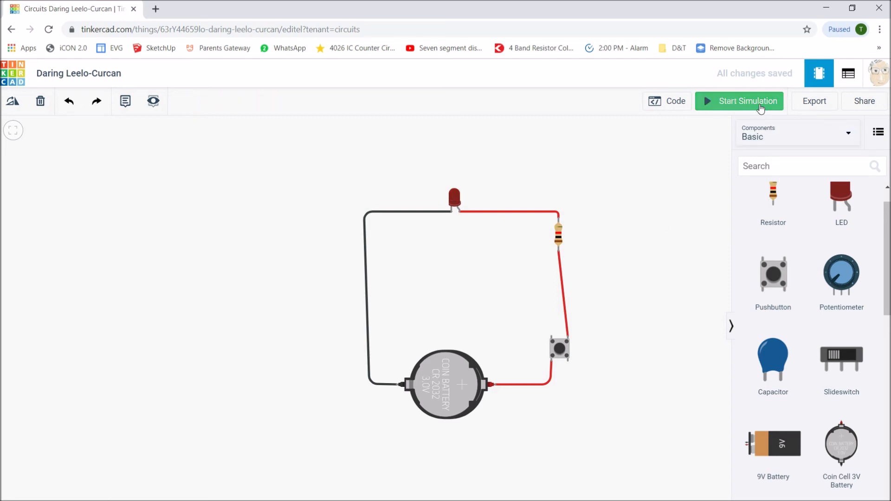
Step: Change the LED's colour to green
{"action": "left_click", "coordinate": [455, 199]}
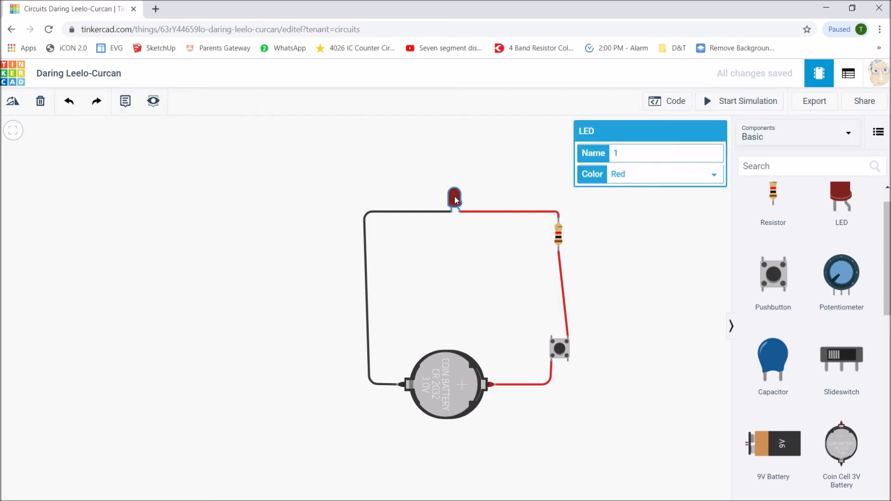
{"action": "left_click", "coordinate": [714, 177]}
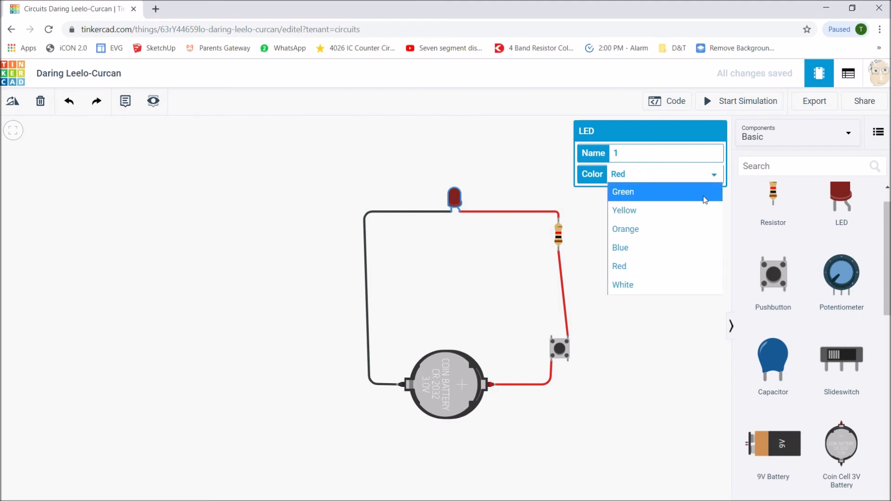
{"action": "left_click", "coordinate": [705, 199]}
{"action": "left_click", "coordinate": [679, 279]}
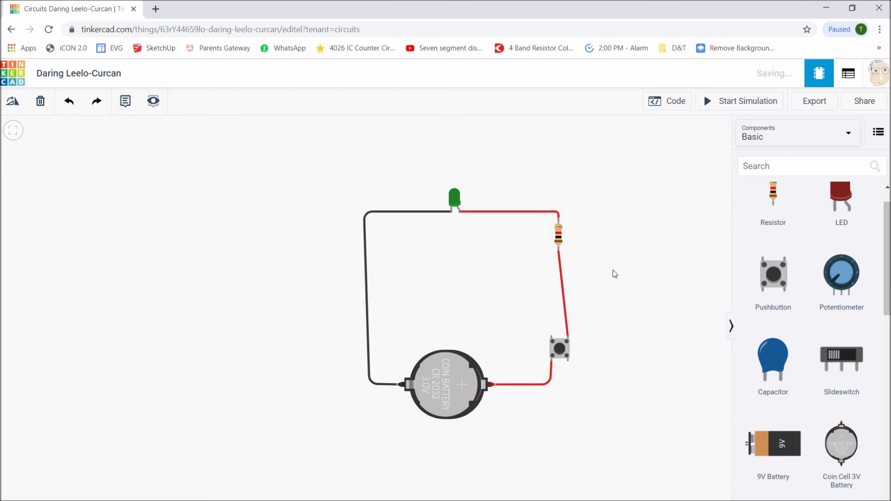
Step: Simulate the circuit with the green LED, operate the pushbutton a few times, and stop the simulation
{"action": "left_click", "coordinate": [747, 100]}
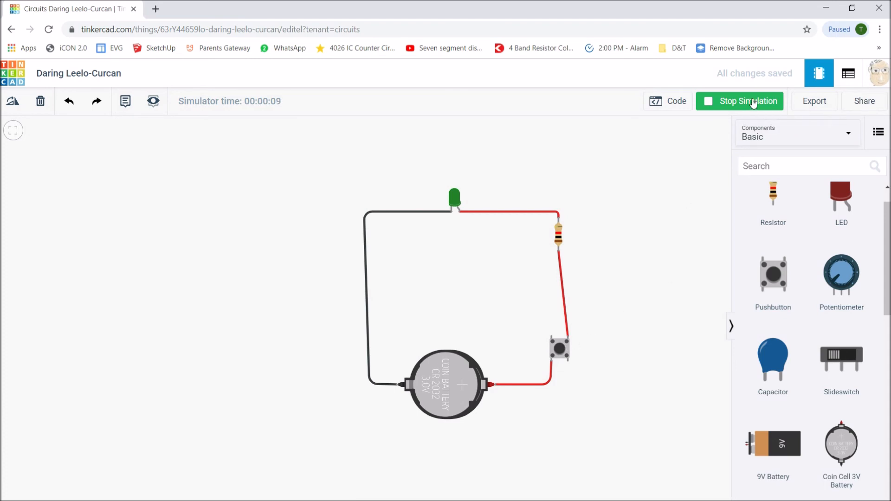
{"action": "left_click", "coordinate": [561, 349]}
{"action": "left_click", "coordinate": [560, 349]}
{"action": "left_click", "coordinate": [559, 349]}
{"action": "left_click", "coordinate": [761, 108]}
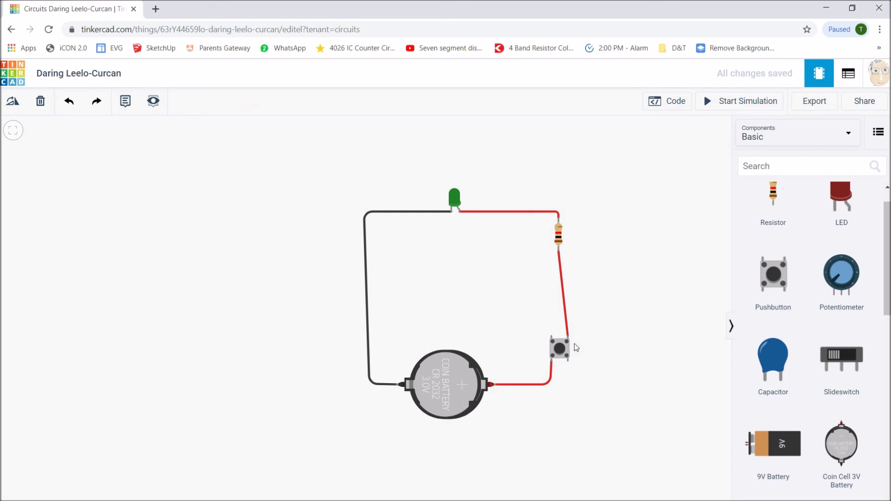
Step: Delete the pushbutton and wire the battery's positive terminal directly to the resistor's lower lead with one corner, coloured red
{"action": "left_click", "coordinate": [560, 352]}
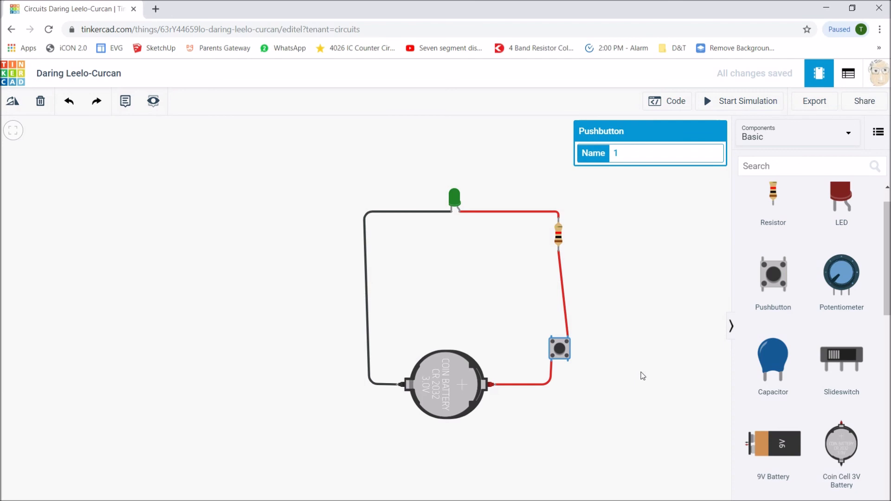
{"action": "key", "text": "Delete"}
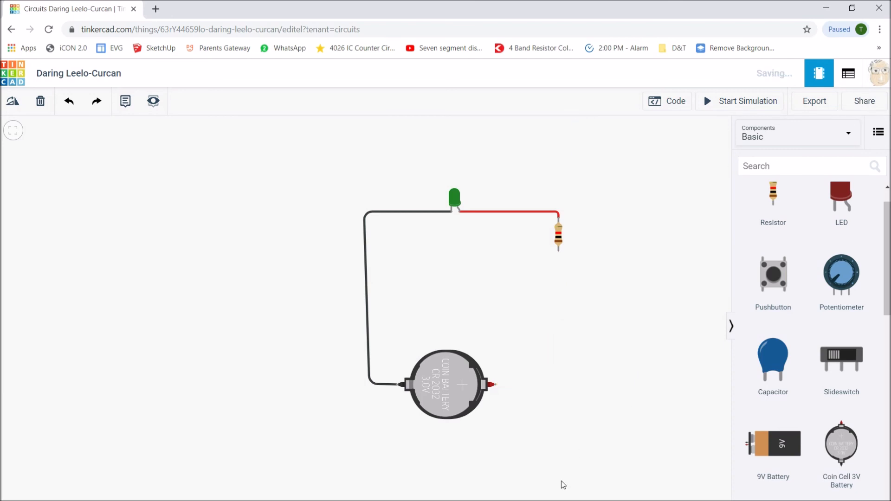
{"action": "left_click", "coordinate": [495, 385]}
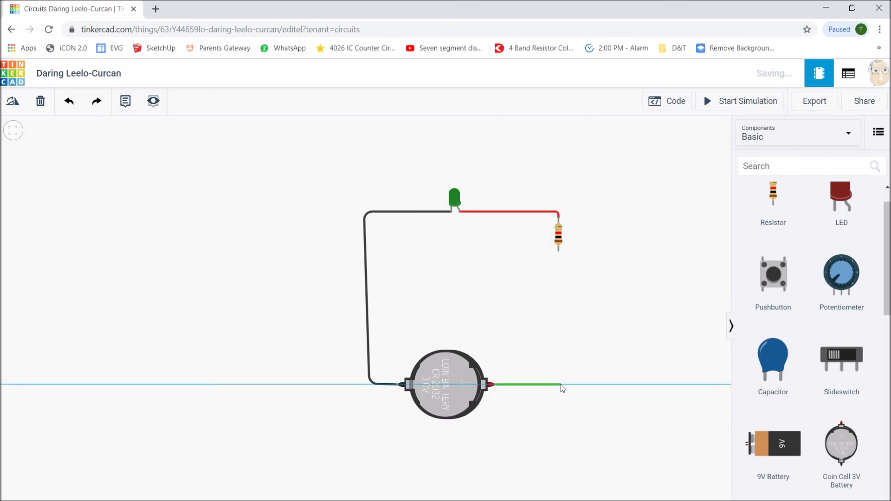
{"action": "left_click", "coordinate": [558, 384]}
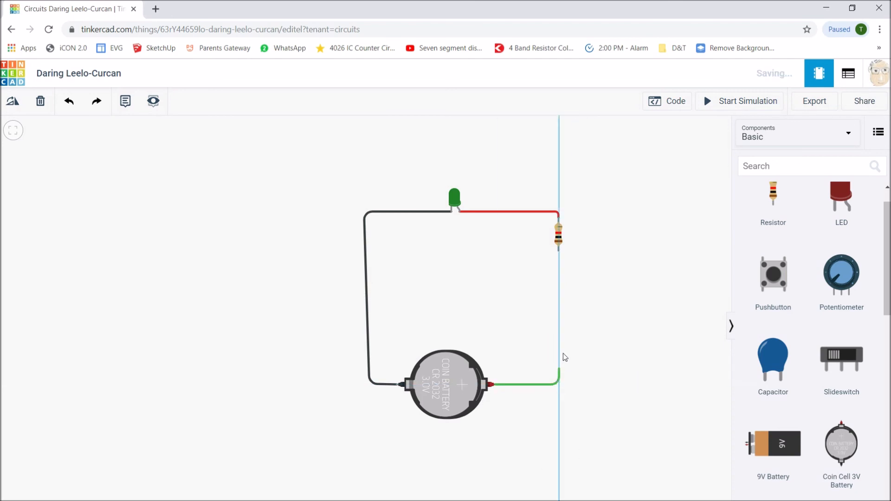
{"action": "left_click", "coordinate": [559, 250]}
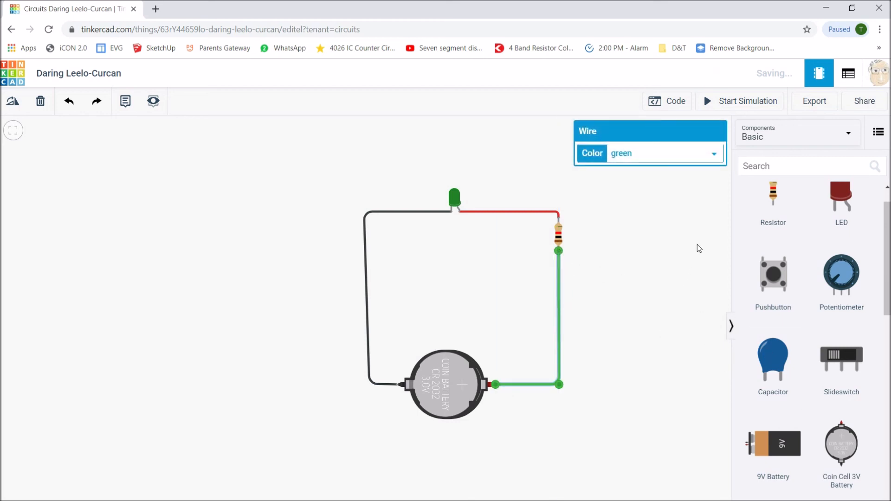
{"action": "left_click", "coordinate": [714, 155]}
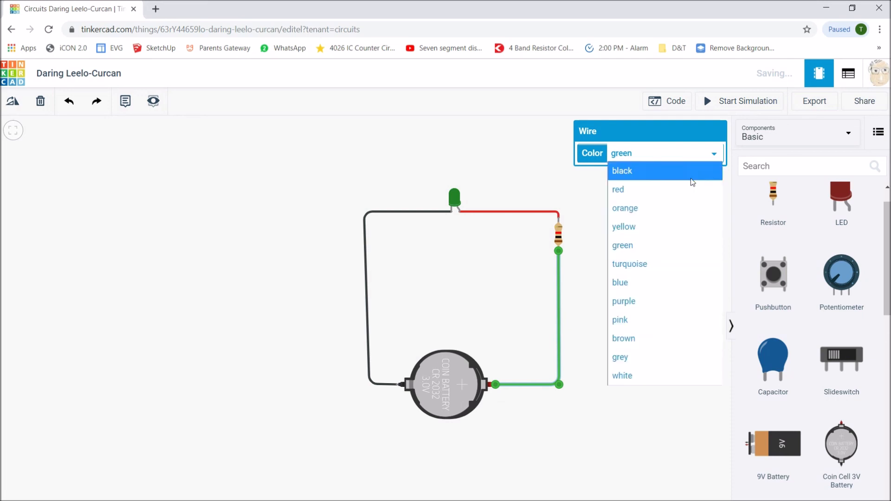
{"action": "left_click", "coordinate": [686, 190]}
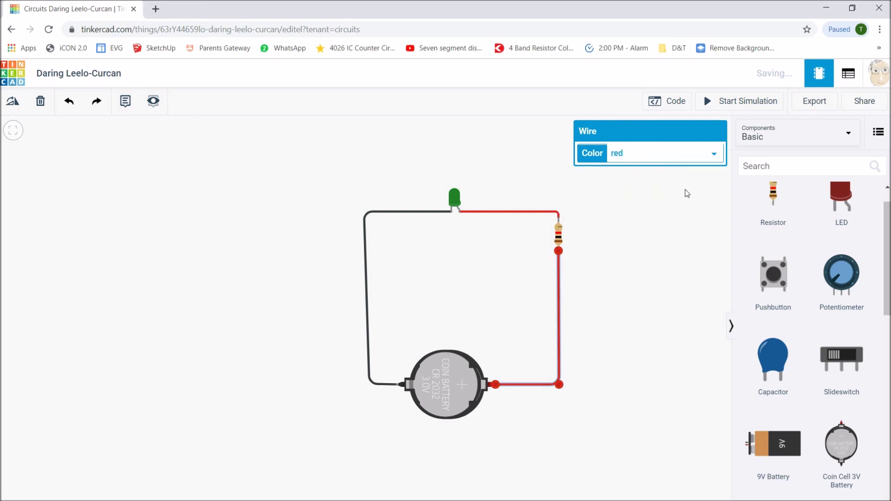
Step: Set the resistor's resistance to 220 Ω
{"action": "left_click", "coordinate": [560, 238]}
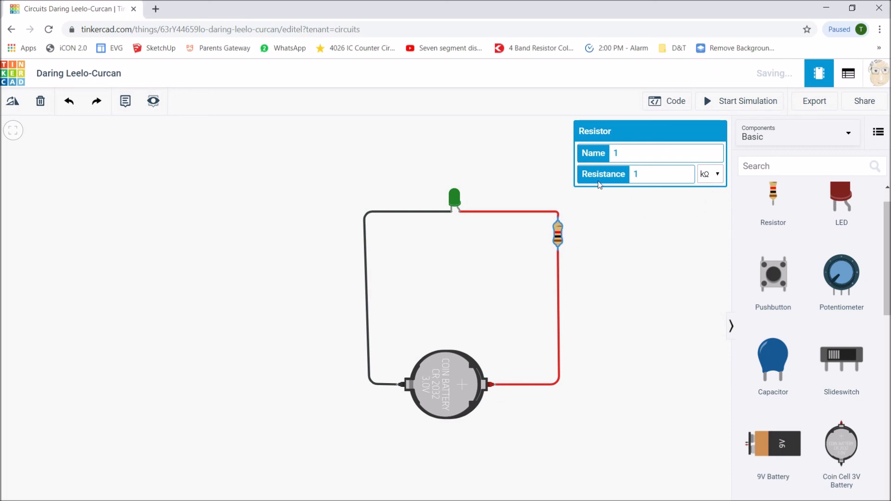
{"action": "left_click_drag", "start_coordinate": [646, 175], "coordinate": [631, 178]}
{"action": "type", "text": "220"}
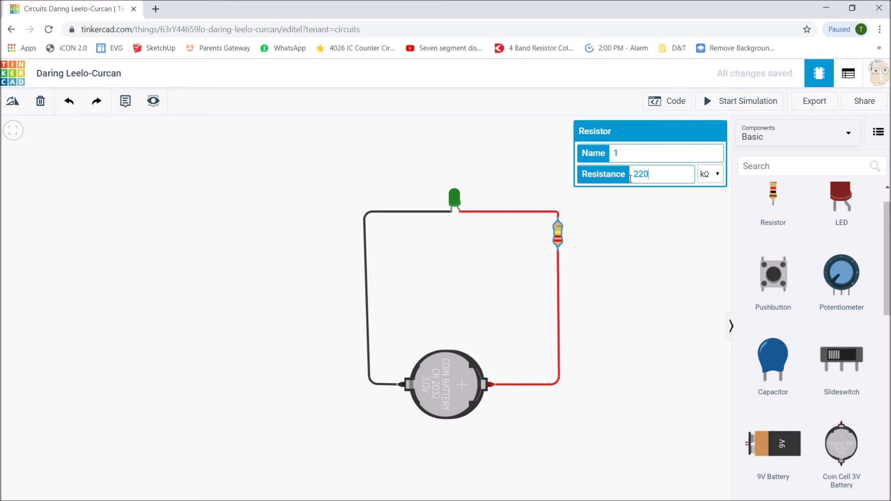
{"action": "left_click", "coordinate": [719, 175]}
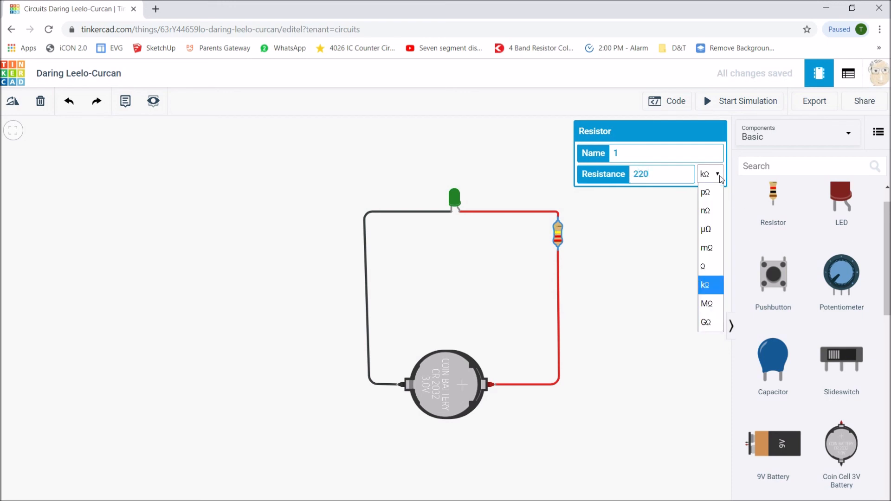
{"action": "left_click", "coordinate": [706, 268]}
{"action": "left_click", "coordinate": [668, 265]}
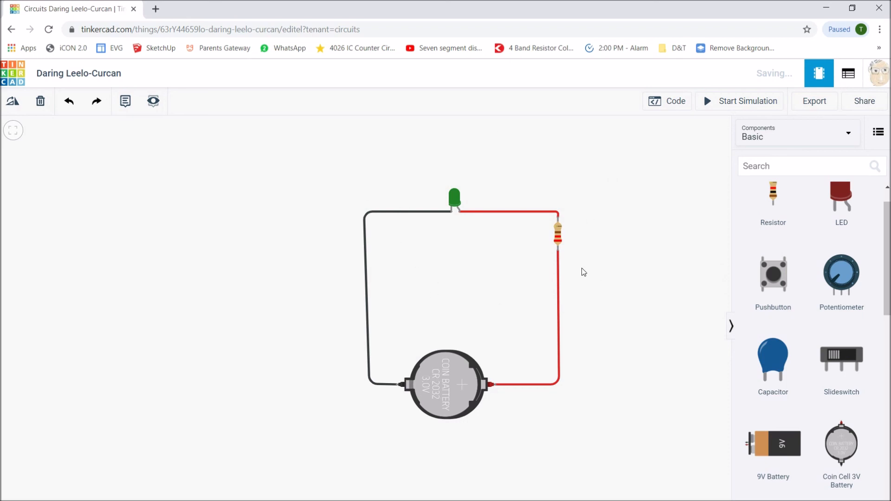
Step: Run the simulation of the circuit without the pushbutton to check the green LED, and stop it
{"action": "left_click", "coordinate": [752, 106]}
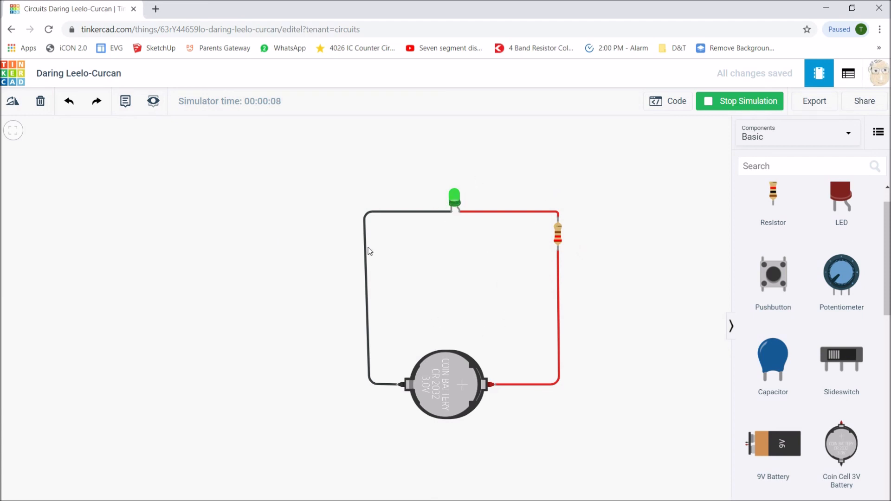
{"action": "left_click", "coordinate": [718, 107]}
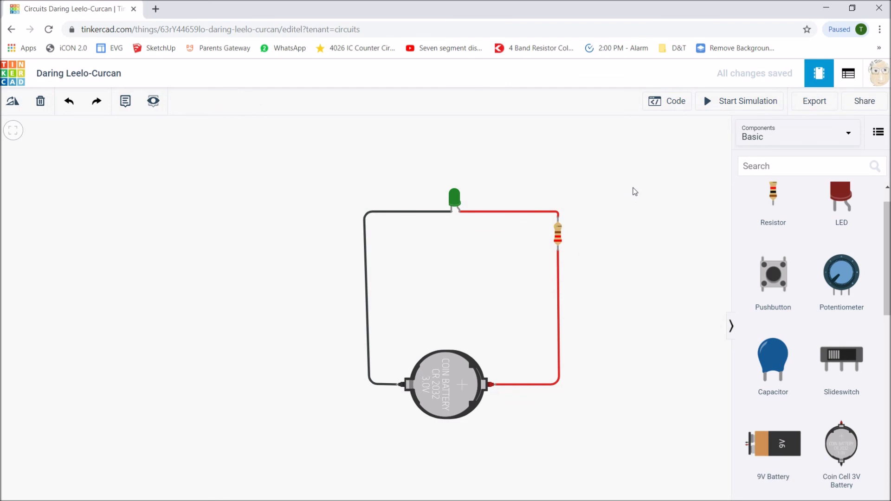